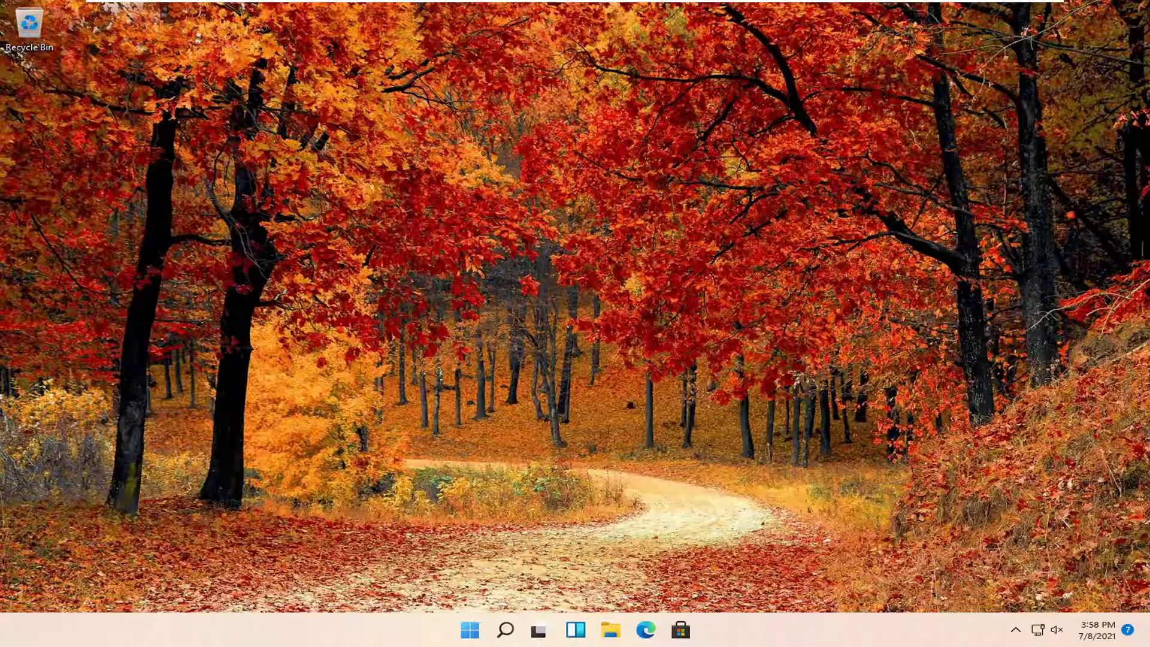
- Launch Google Chrome from a Windows search for 'chrome' and open History from the ⋮ menu
{"action": "left_click", "coordinate": [506, 630]}
{"action": "type", "text": "chro"}
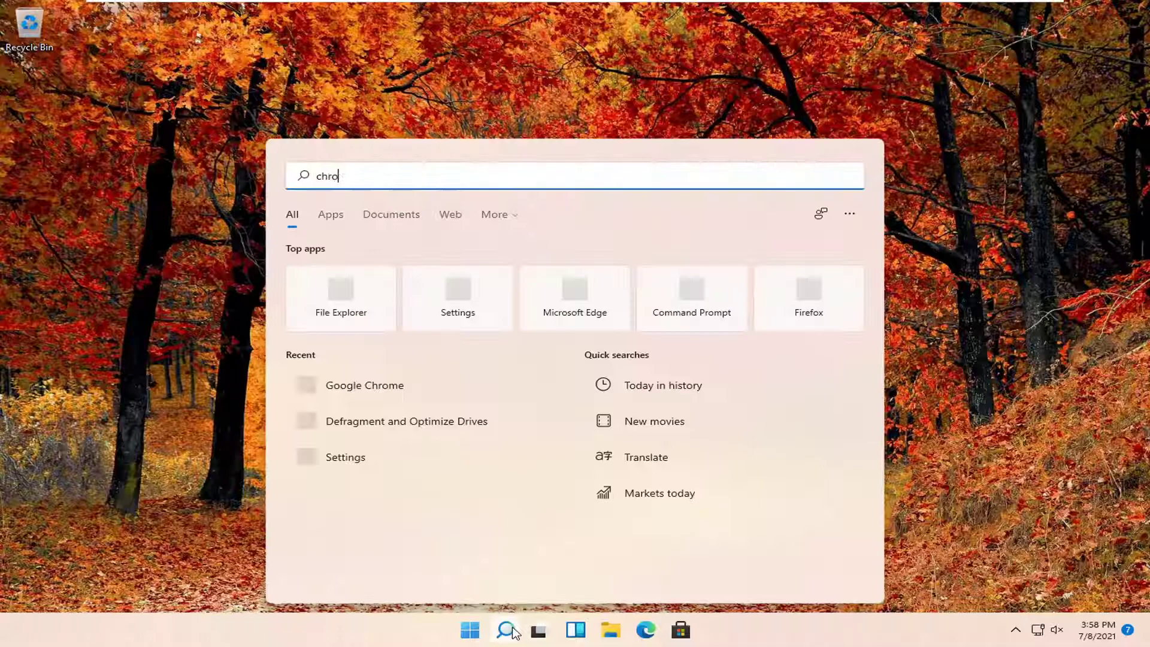
{"action": "type", "text": "me"}
{"action": "left_click", "coordinate": [355, 280]}
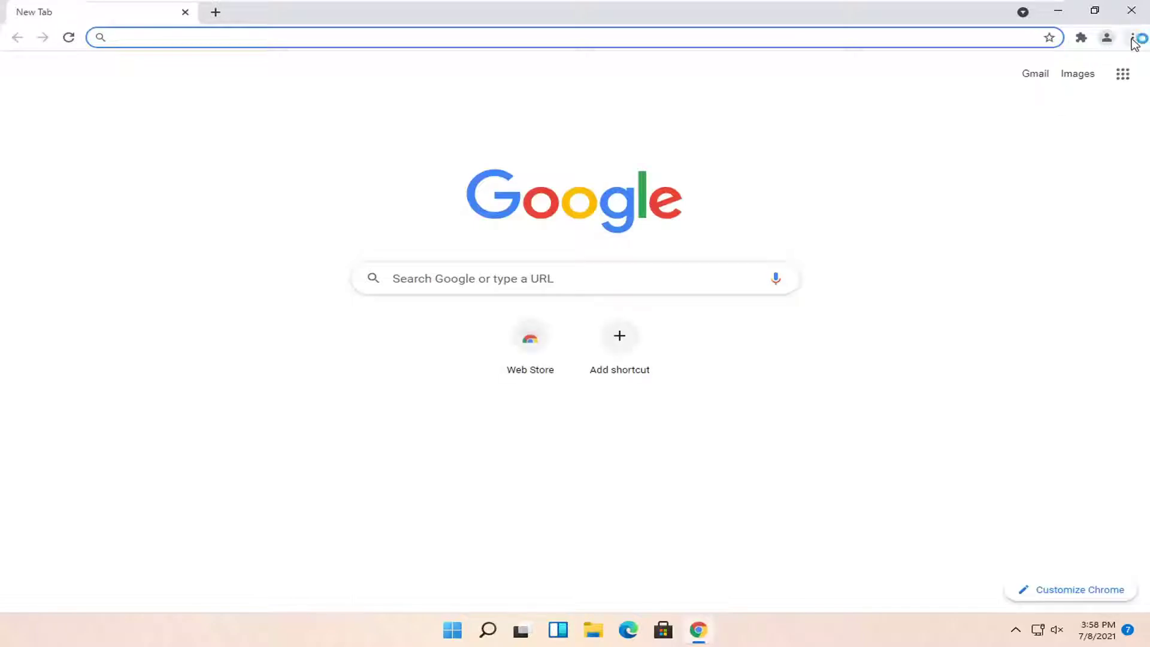
{"action": "left_click", "coordinate": [1132, 40]}
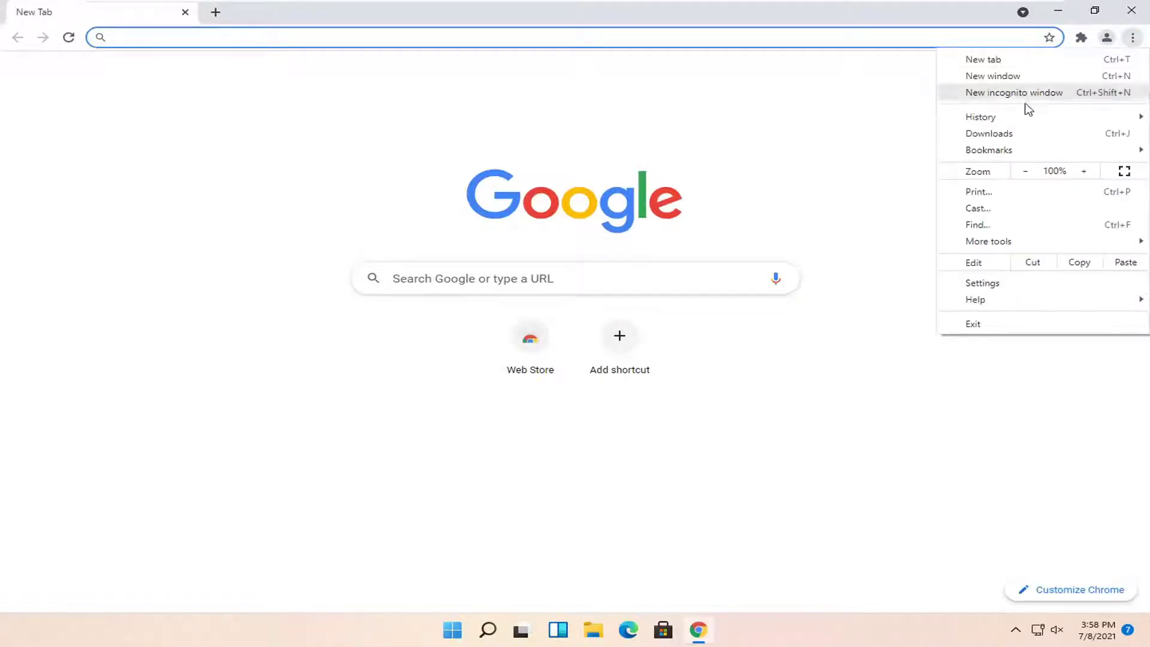
{"action": "mouse_move", "coordinate": [982, 117]}
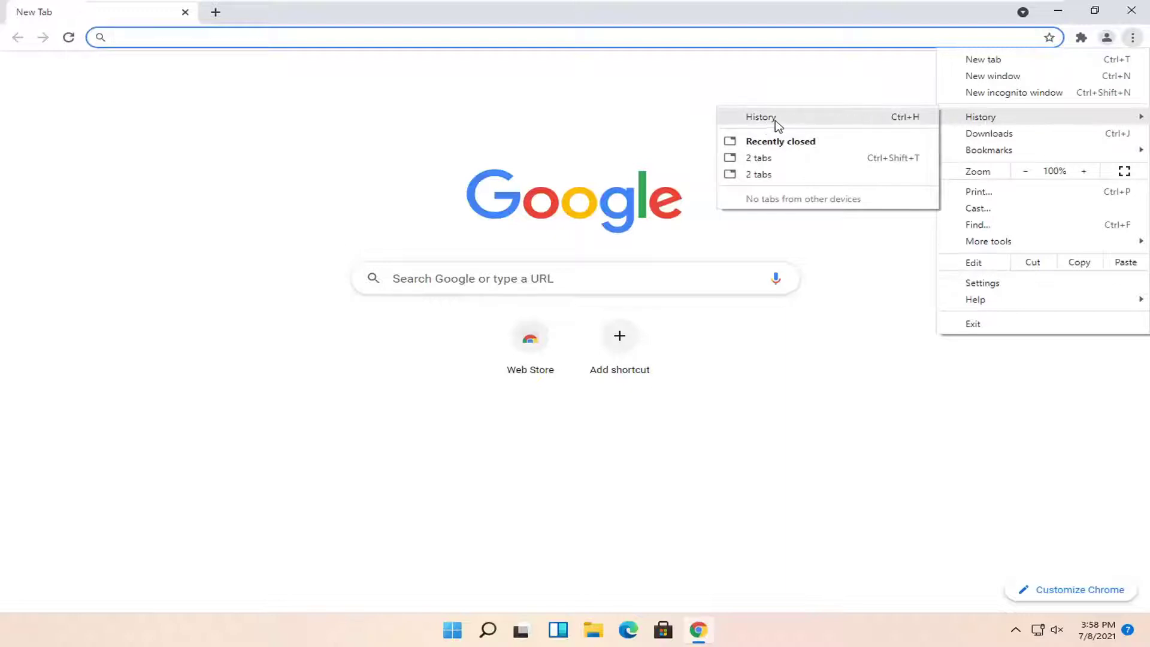
{"action": "left_click", "coordinate": [777, 125]}
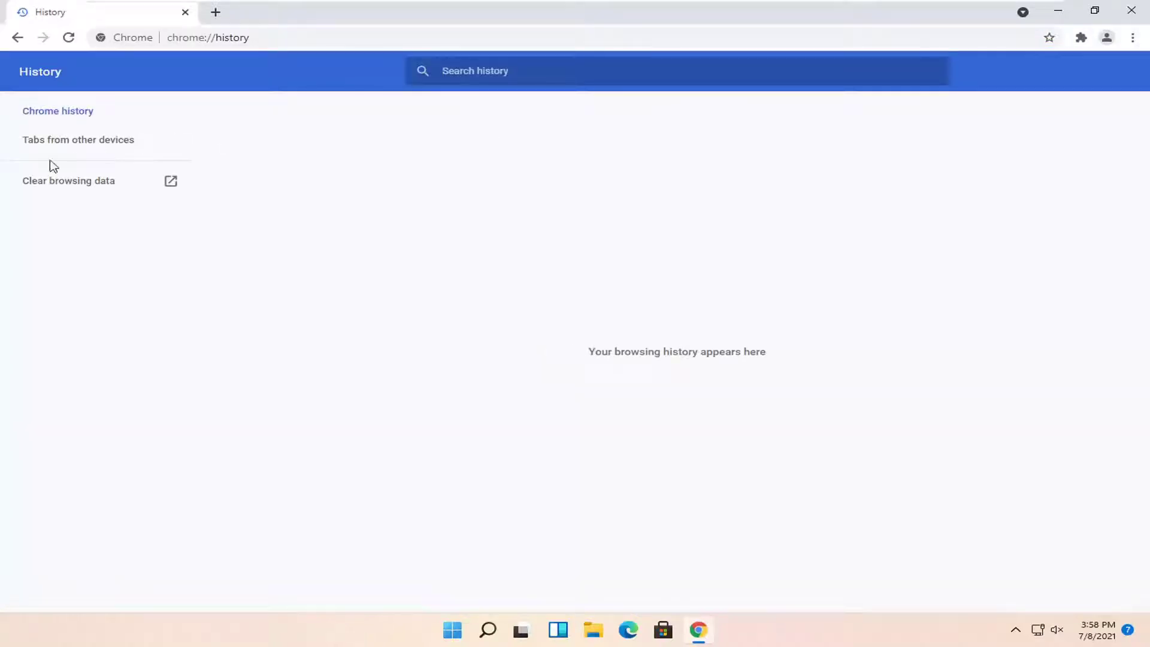
- Clear browsing data for the Last hour with history, cookies and cached files all selected
{"action": "left_click", "coordinate": [61, 182]}
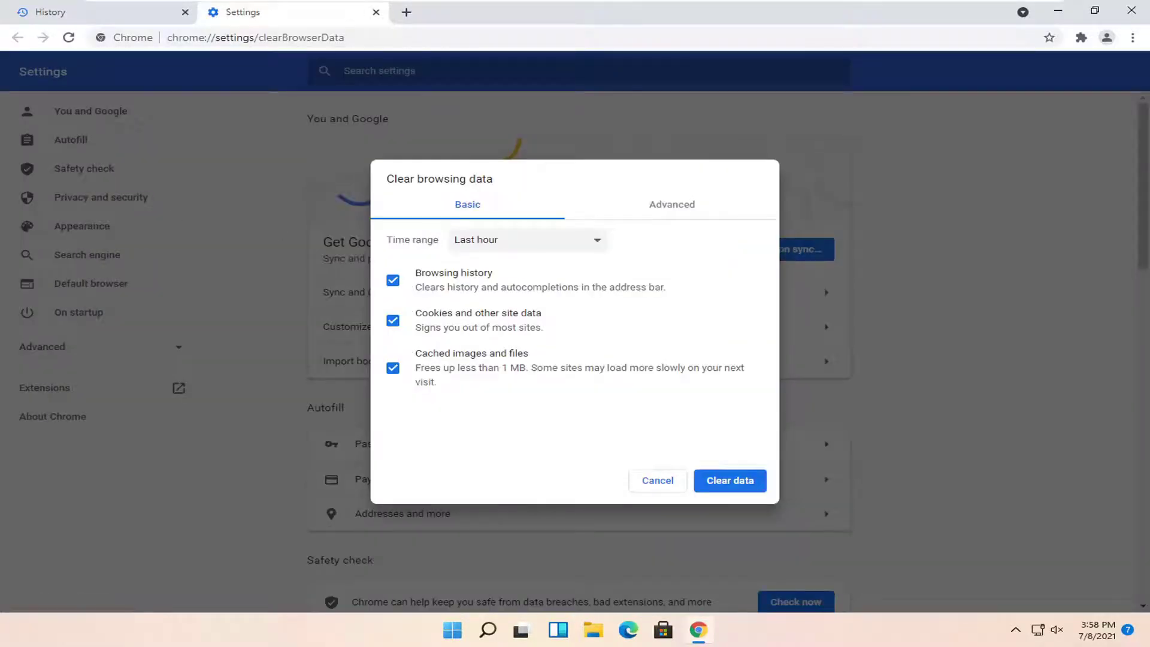
{"action": "left_click", "coordinate": [505, 244]}
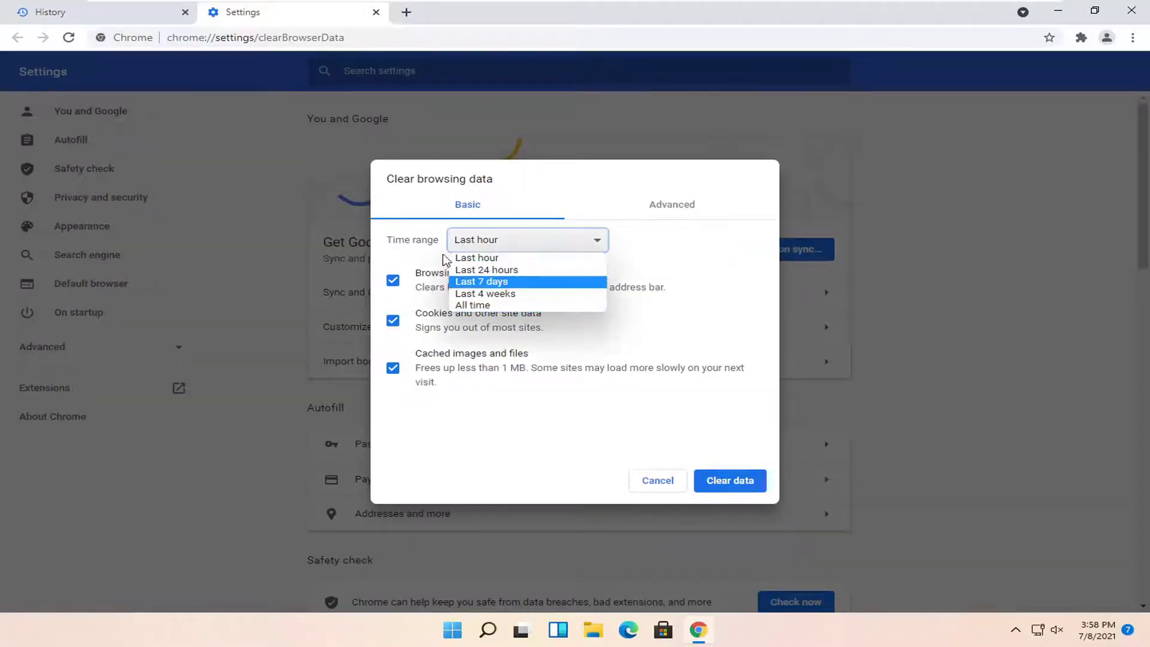
{"action": "left_click", "coordinate": [438, 297]}
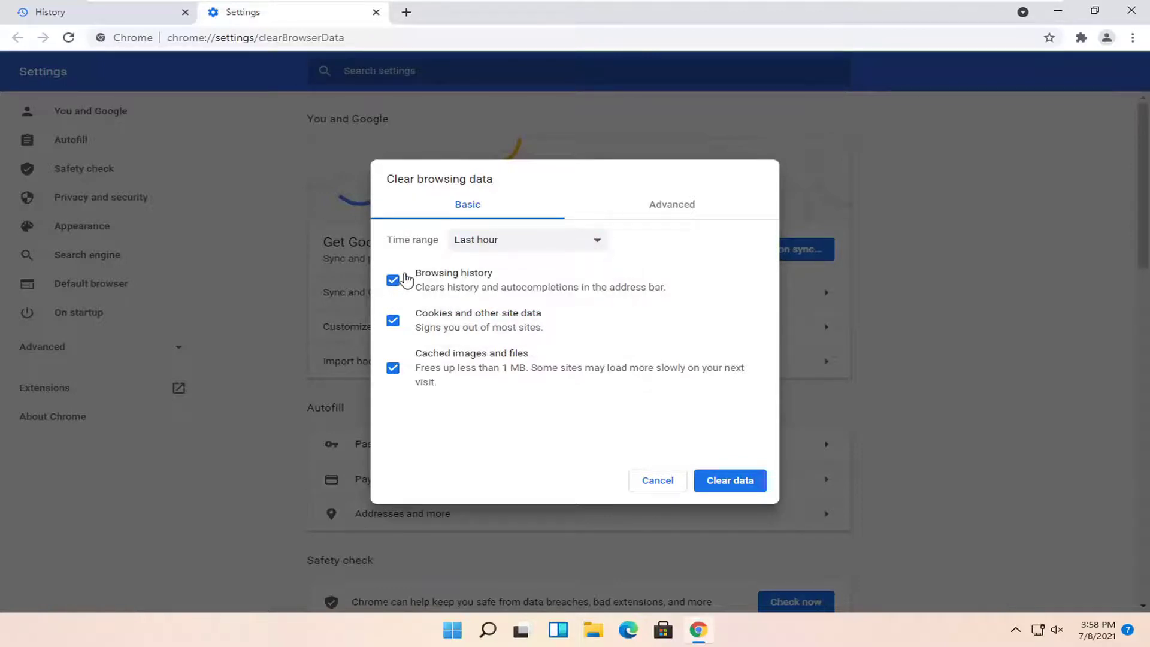
{"action": "left_click", "coordinate": [735, 489]}
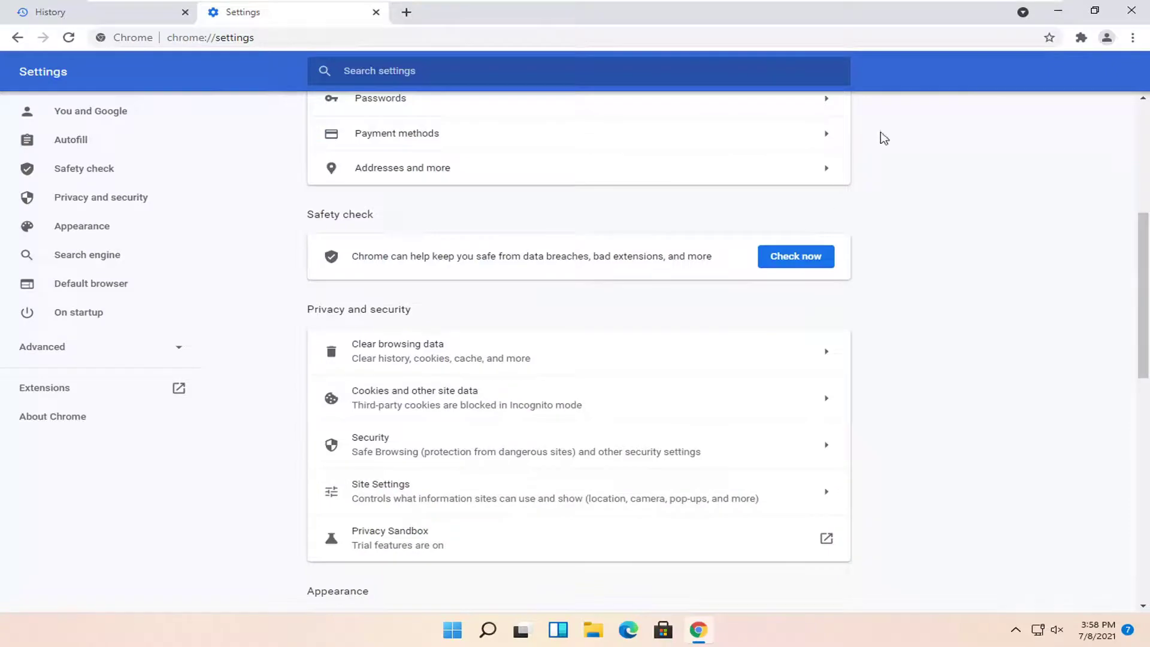
- Close the Chrome window with its top-right X button
{"action": "left_click", "coordinate": [1132, 11]}
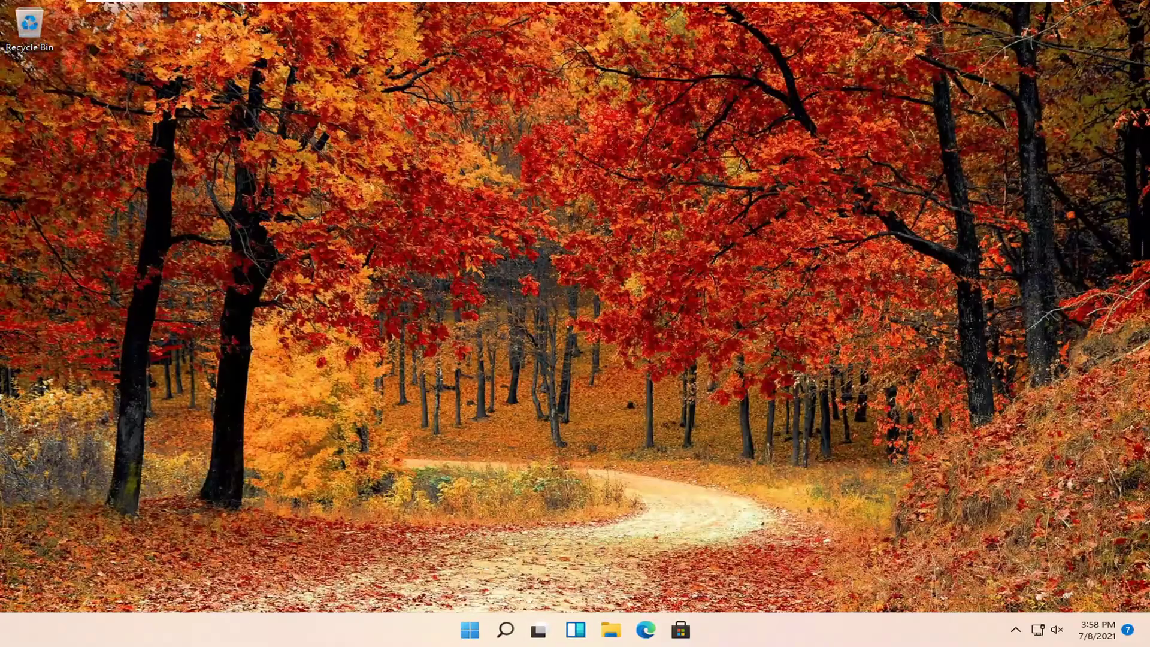